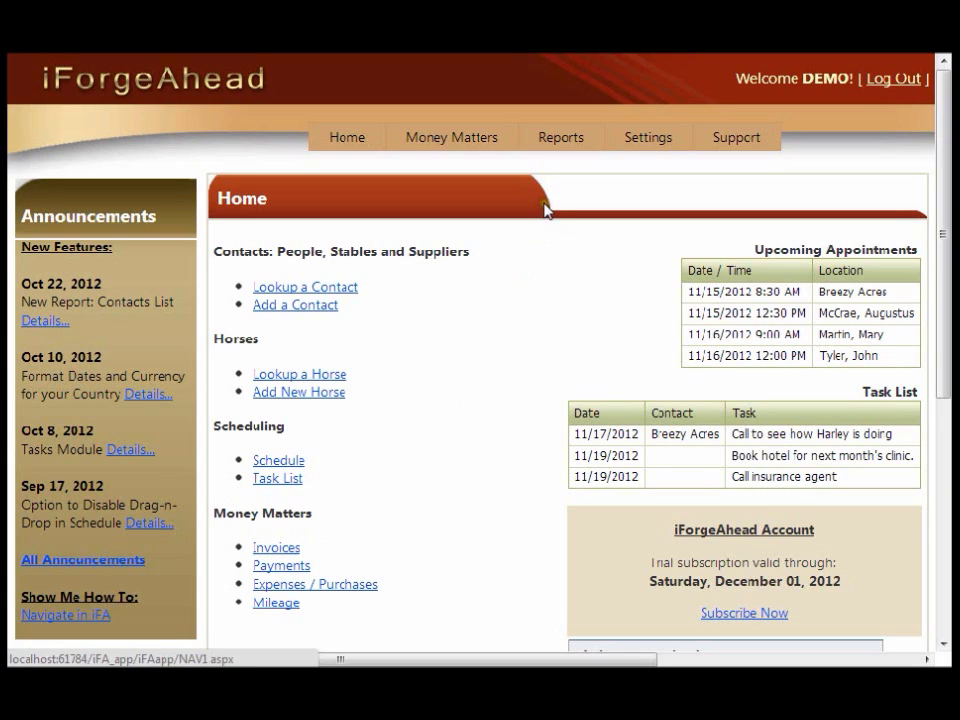
Open the invoices lookup list and start adding a new invoice
{"action": "mouse_move", "coordinate": [503, 148]}
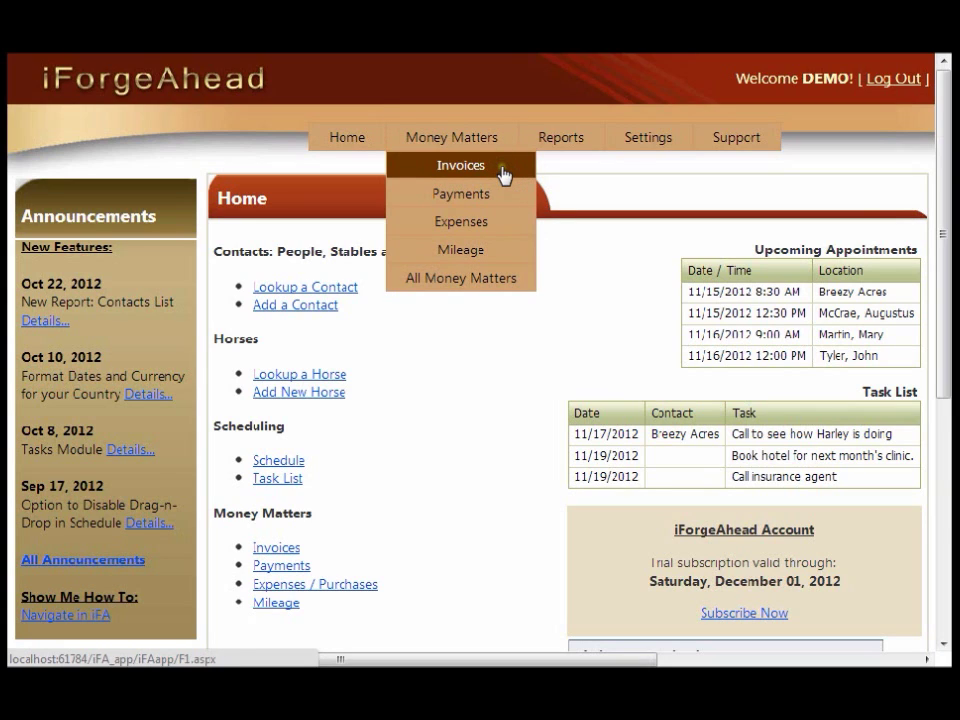
{"action": "left_click", "coordinate": [501, 168]}
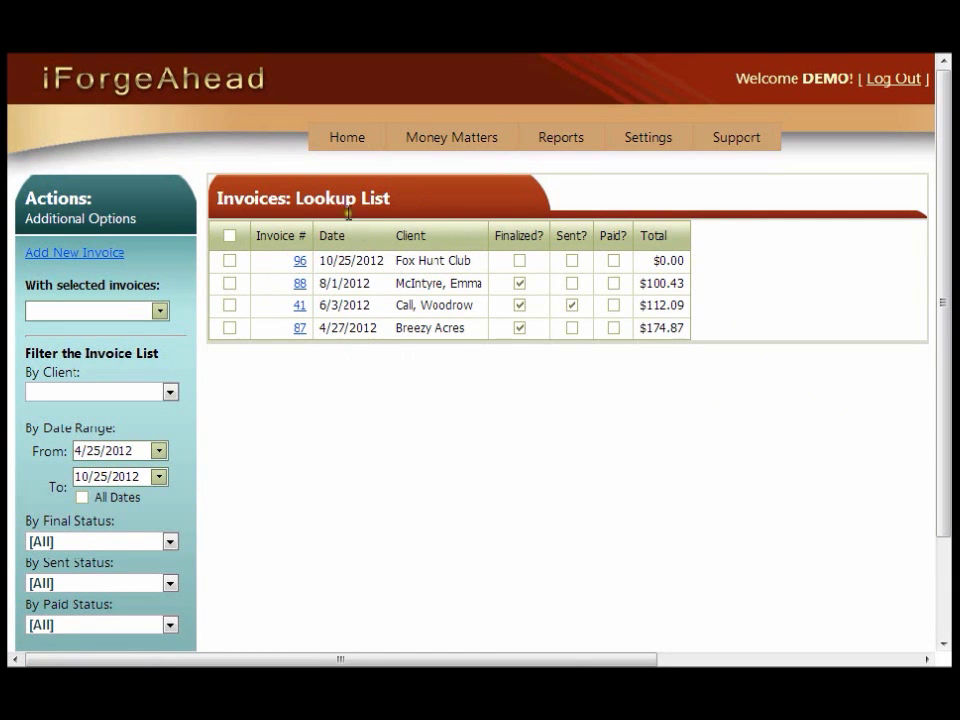
{"action": "left_click", "coordinate": [94, 262]}
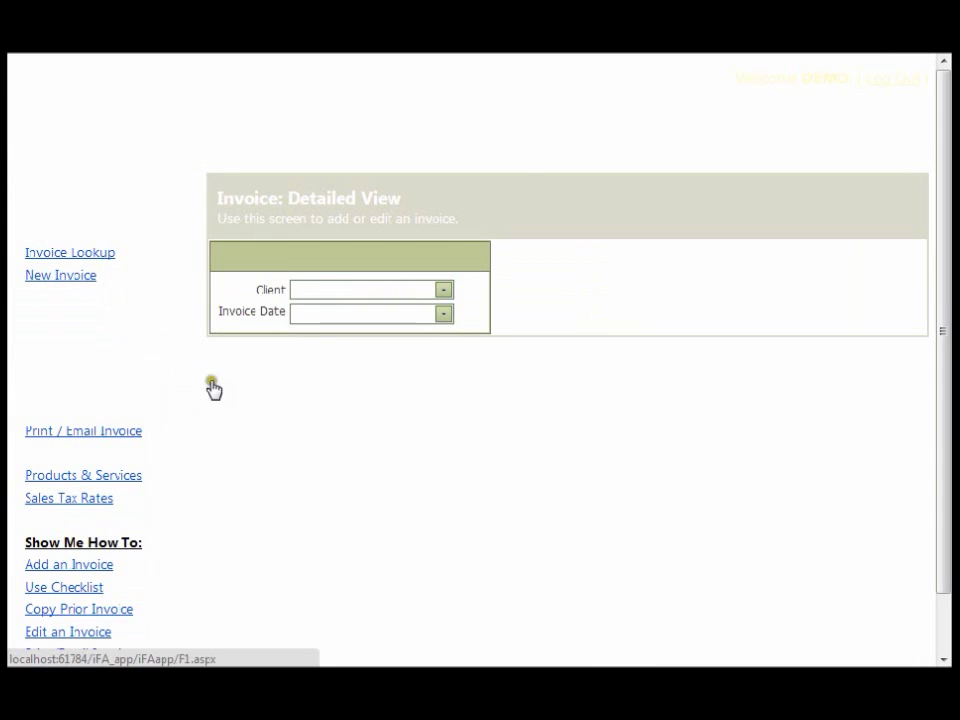
Select Roy Rogers Farms as the client of the new invoice
{"action": "left_click", "coordinate": [442, 297]}
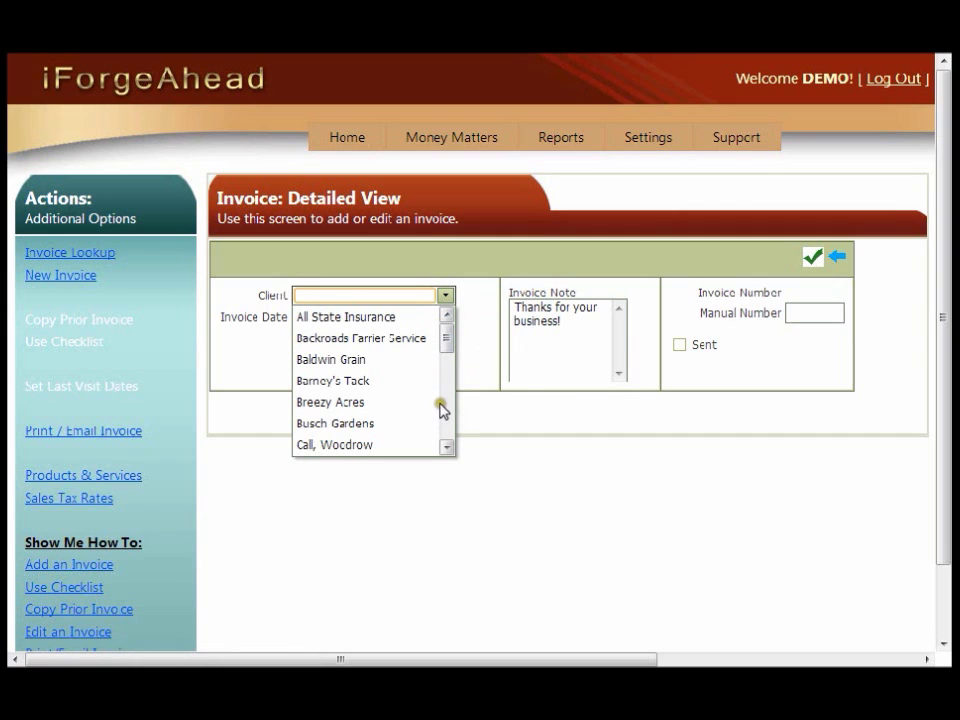
{"action": "scroll", "coordinate": [446, 446], "scroll_direction": "down", "scroll_amount": 1}
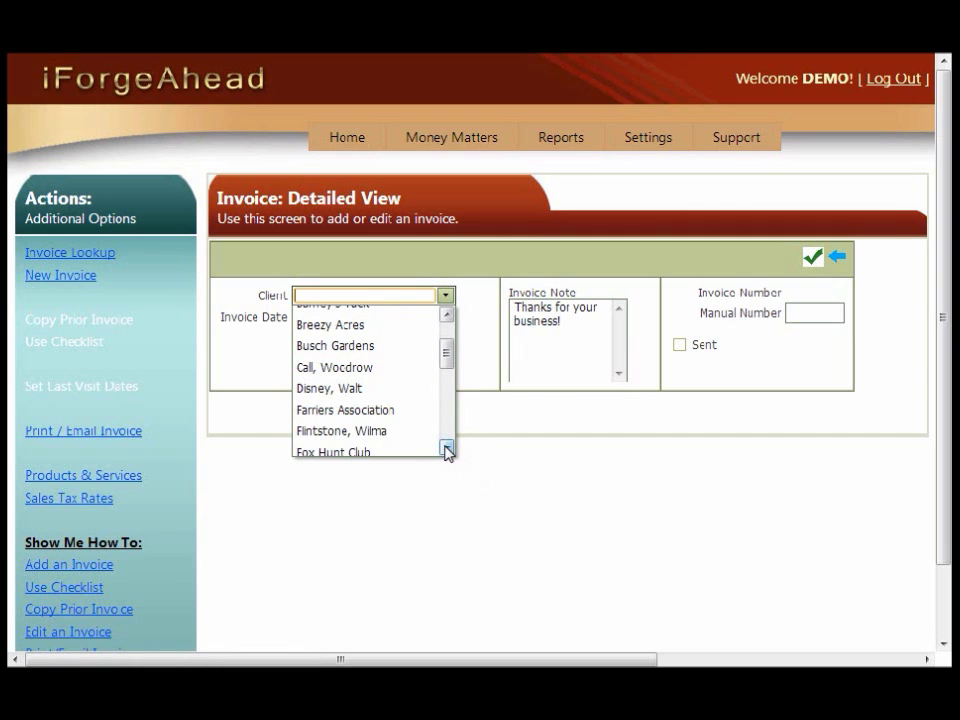
{"action": "type", "text": "riders Stable"}
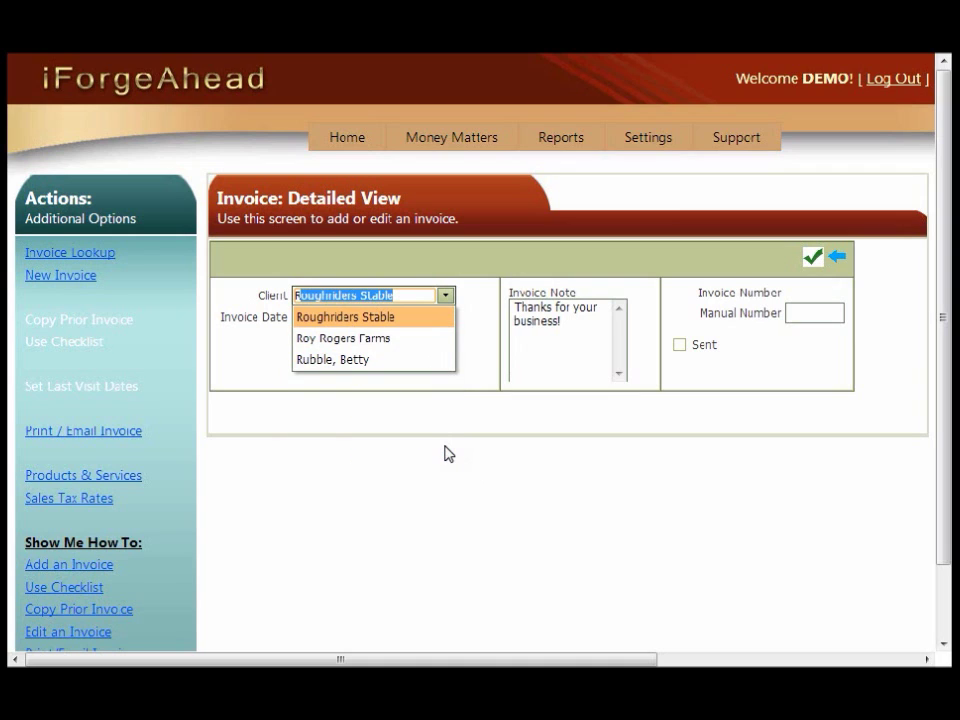
{"action": "left_click", "coordinate": [415, 343]}
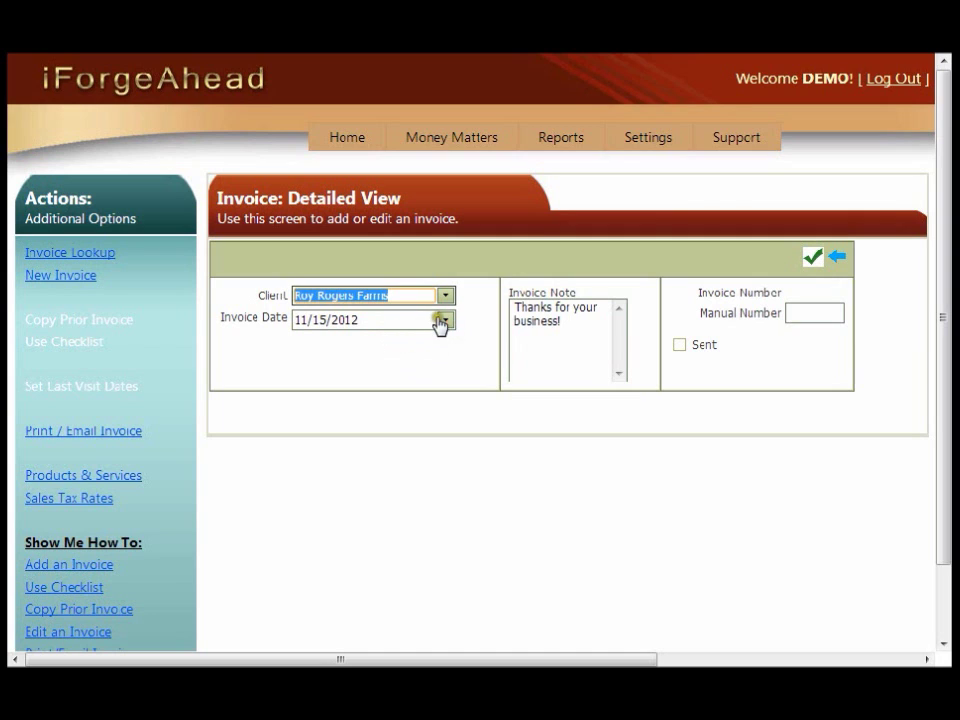
Keep 11/15/2012 as the invoice date and "Thanks for your business!" as the invoice note, and save the invoice header
{"action": "left_click", "coordinate": [444, 320]}
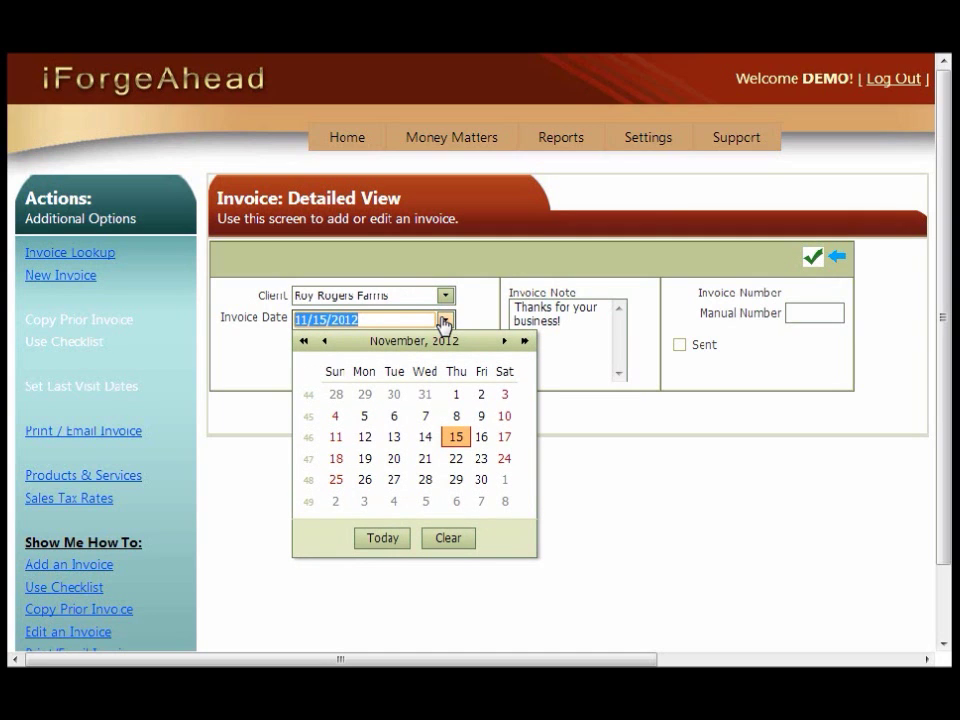
{"action": "left_click", "coordinate": [476, 315]}
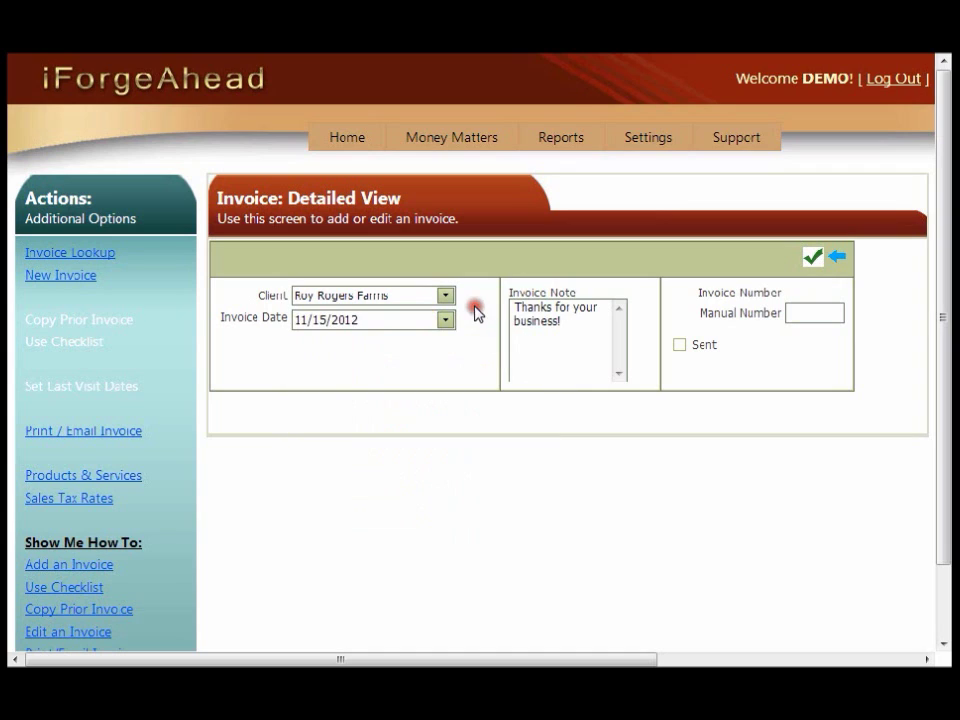
{"action": "left_click", "coordinate": [572, 320]}
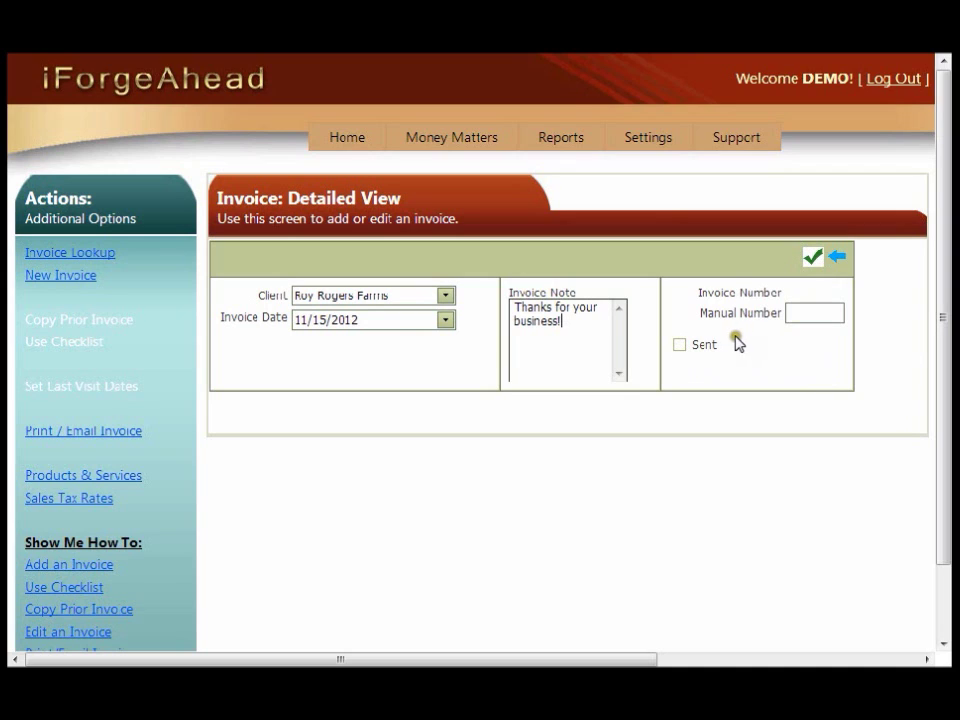
{"action": "left_click", "coordinate": [814, 260]}
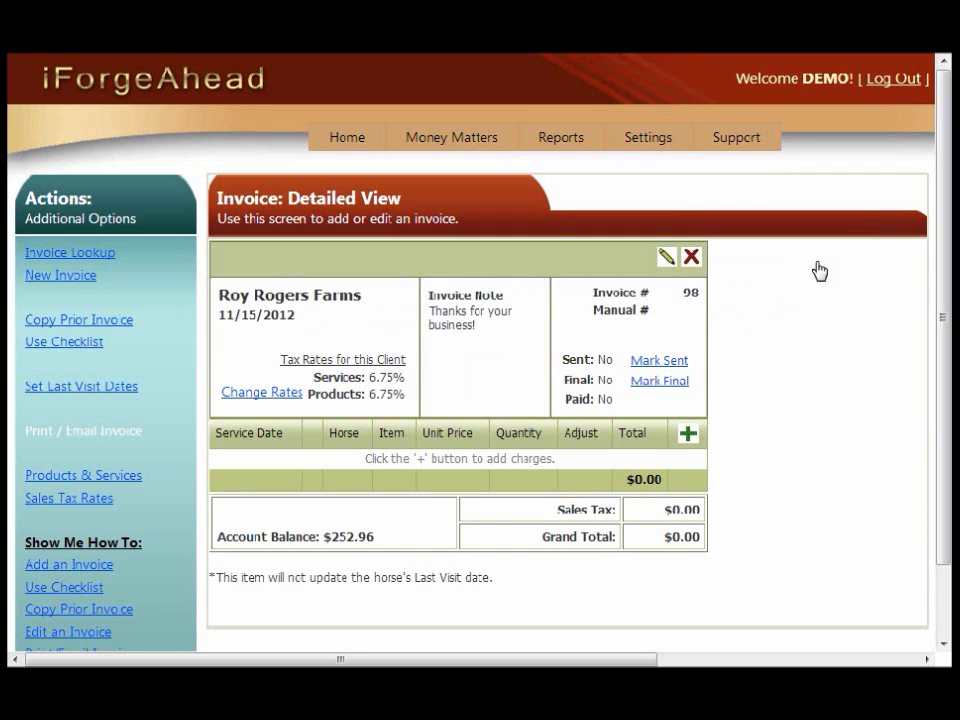
Start a new invoice line item with service date 11/15/2012 for the horse Josephine
{"action": "left_click", "coordinate": [290, 393]}
{"action": "left_click", "coordinate": [689, 436]}
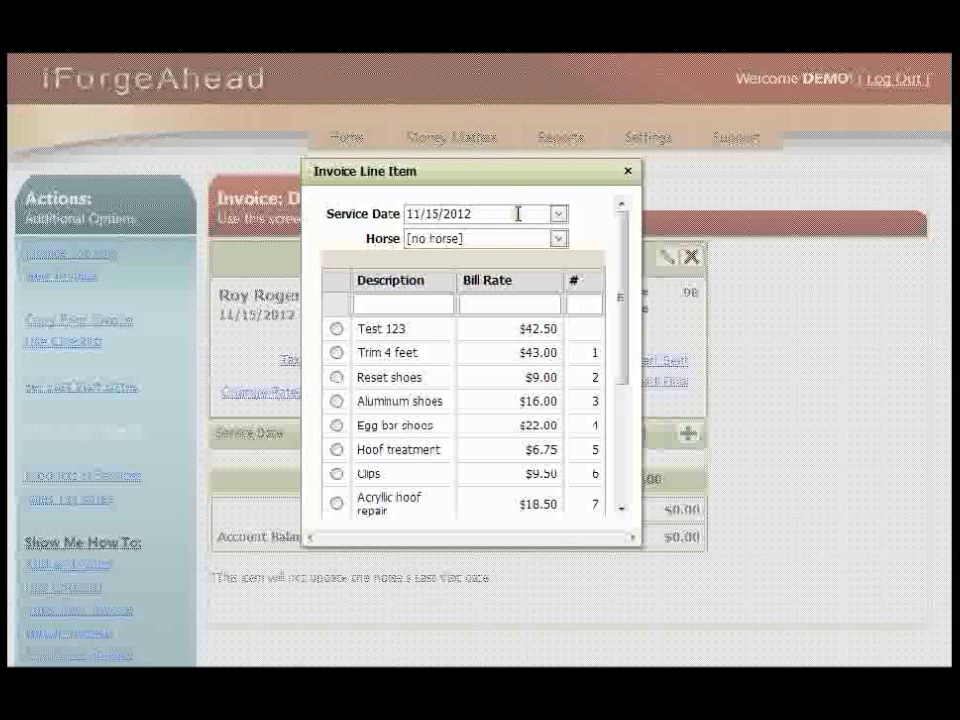
{"action": "left_click", "coordinate": [557, 217]}
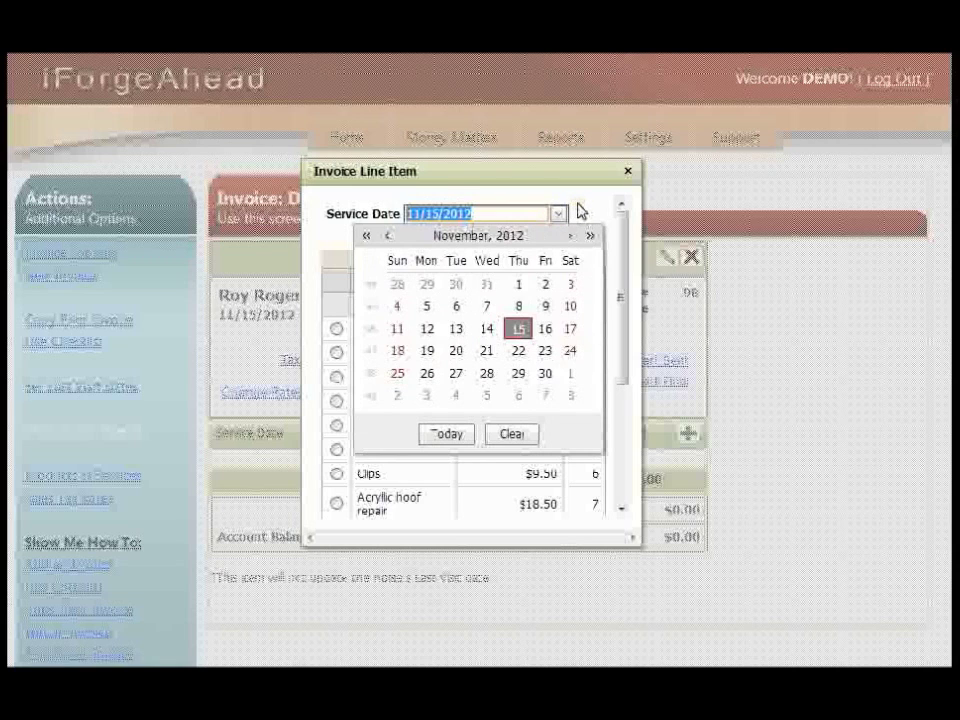
{"action": "left_click", "coordinate": [576, 208]}
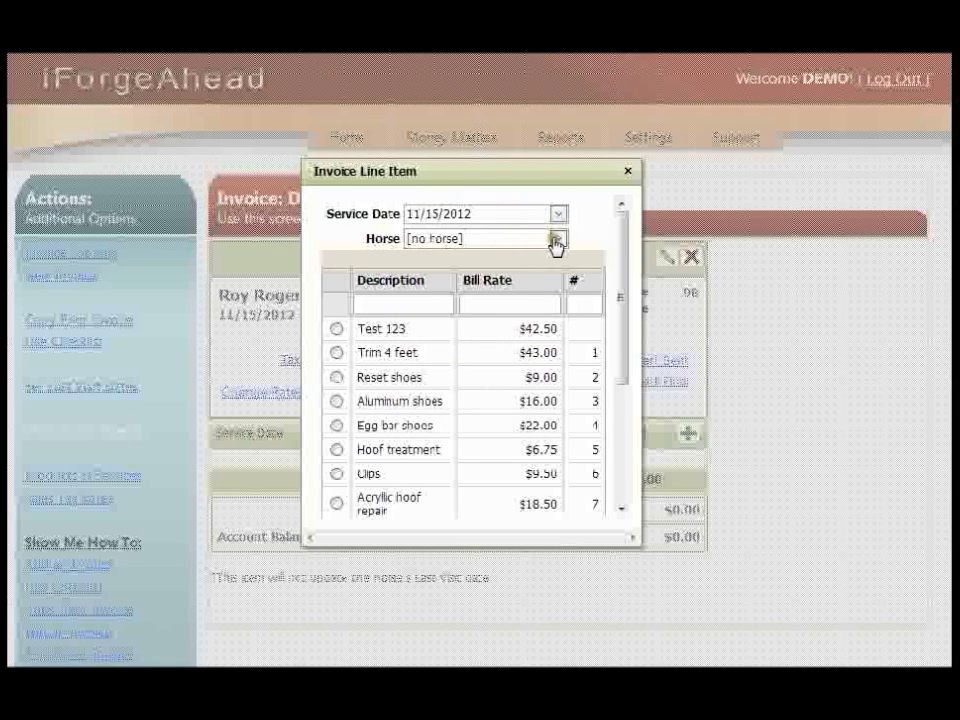
{"action": "left_click", "coordinate": [557, 241]}
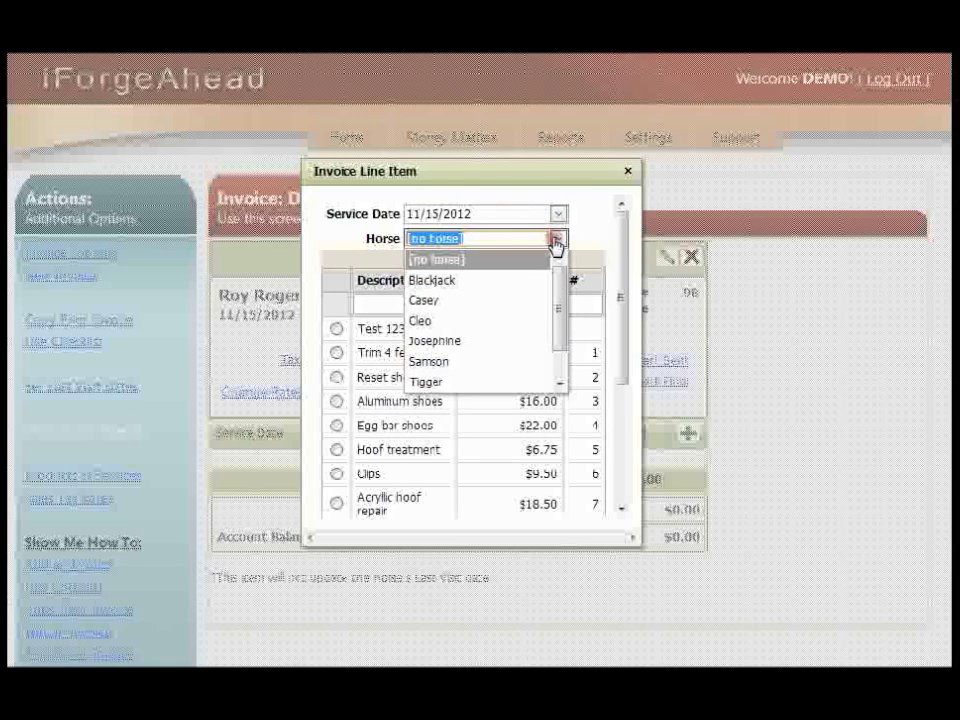
{"action": "left_click", "coordinate": [466, 343]}
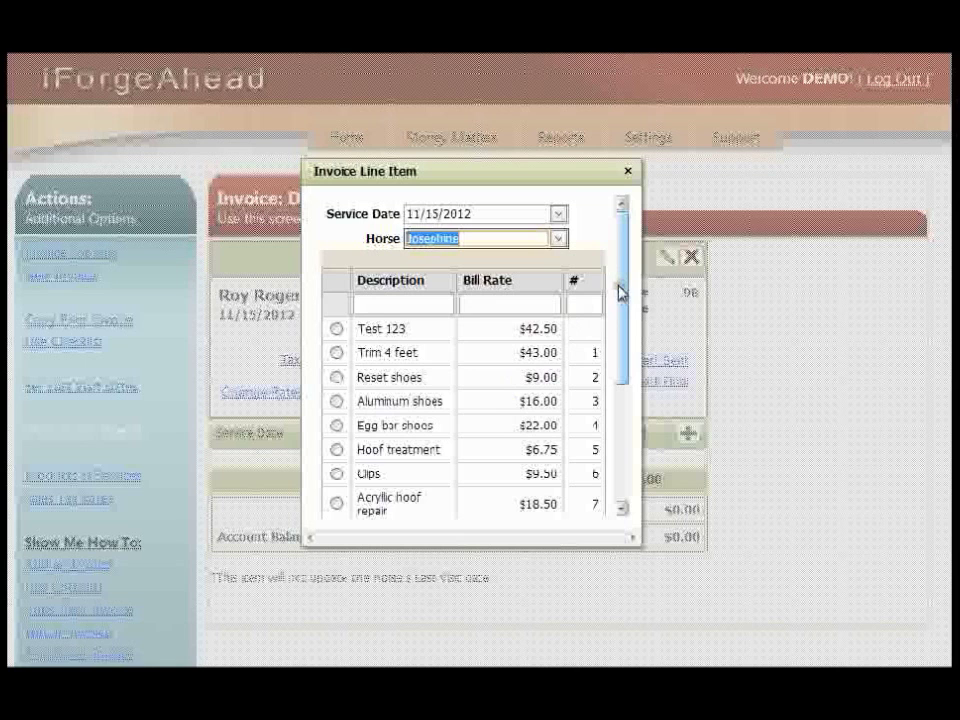
Look through the products and services list and select Reset shoes for the line item
{"action": "left_click_drag", "start_coordinate": [619, 292], "coordinate": [617, 363]}
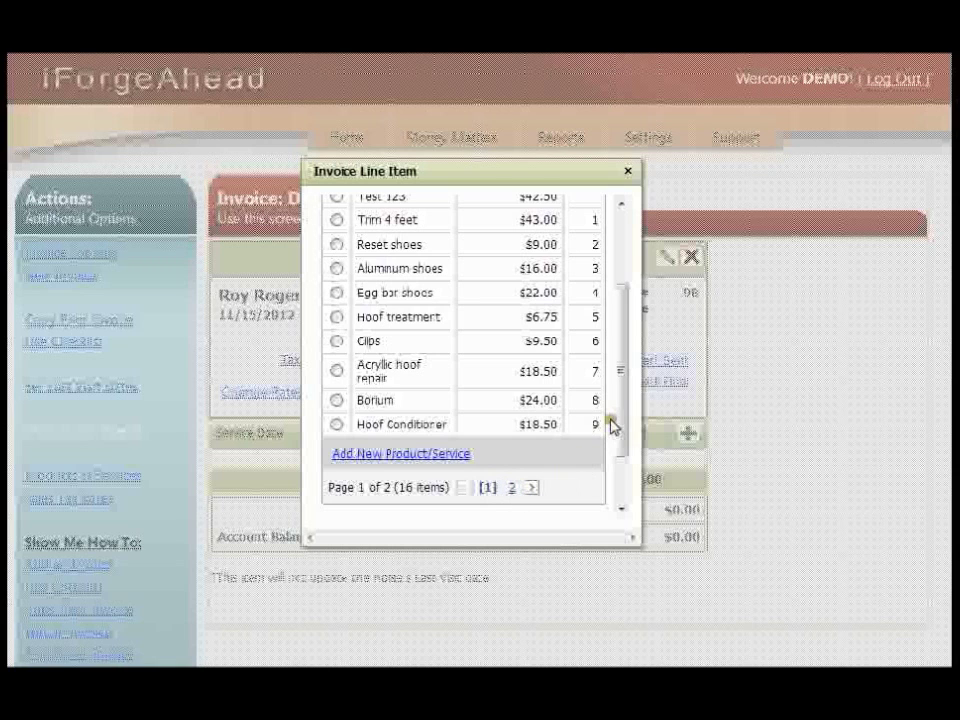
{"action": "left_click_drag", "start_coordinate": [617, 420], "coordinate": [622, 340]}
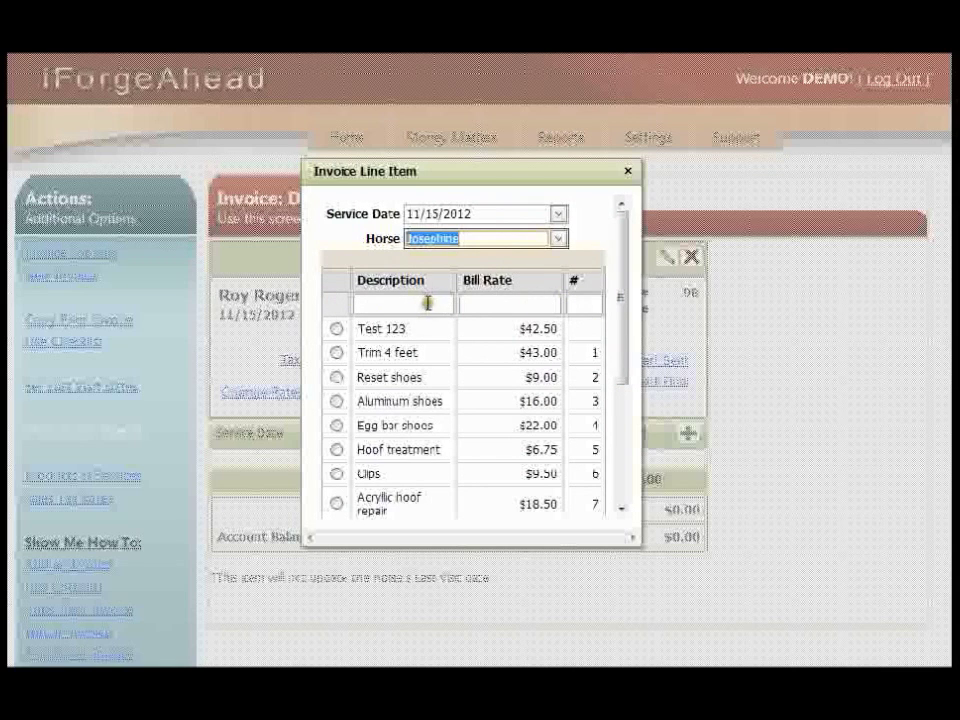
{"action": "left_click", "coordinate": [379, 302]}
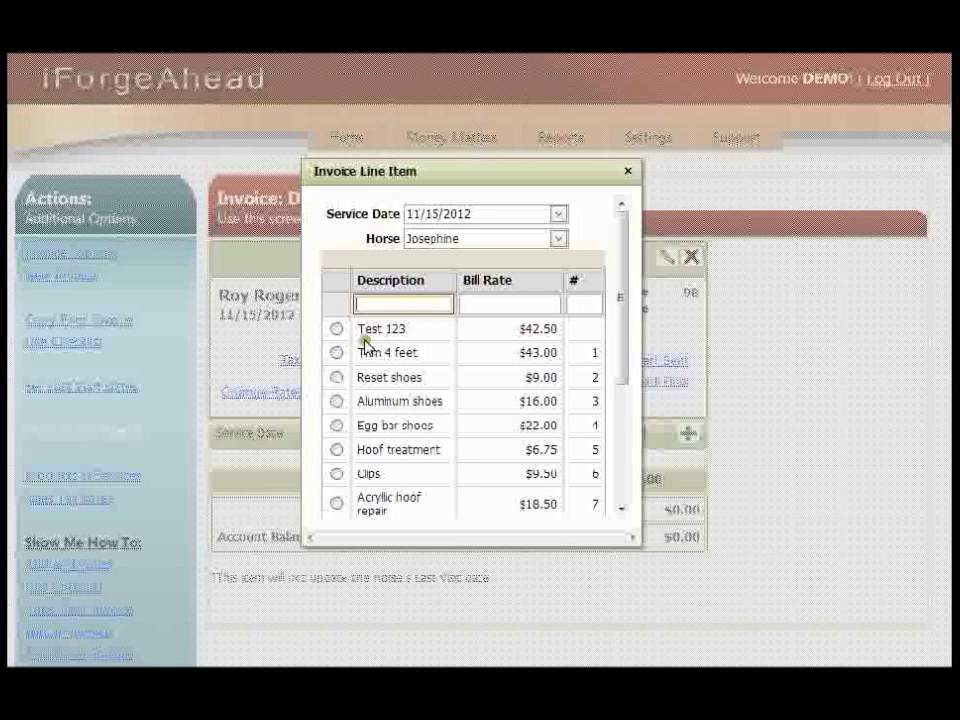
{"action": "left_click", "coordinate": [336, 378]}
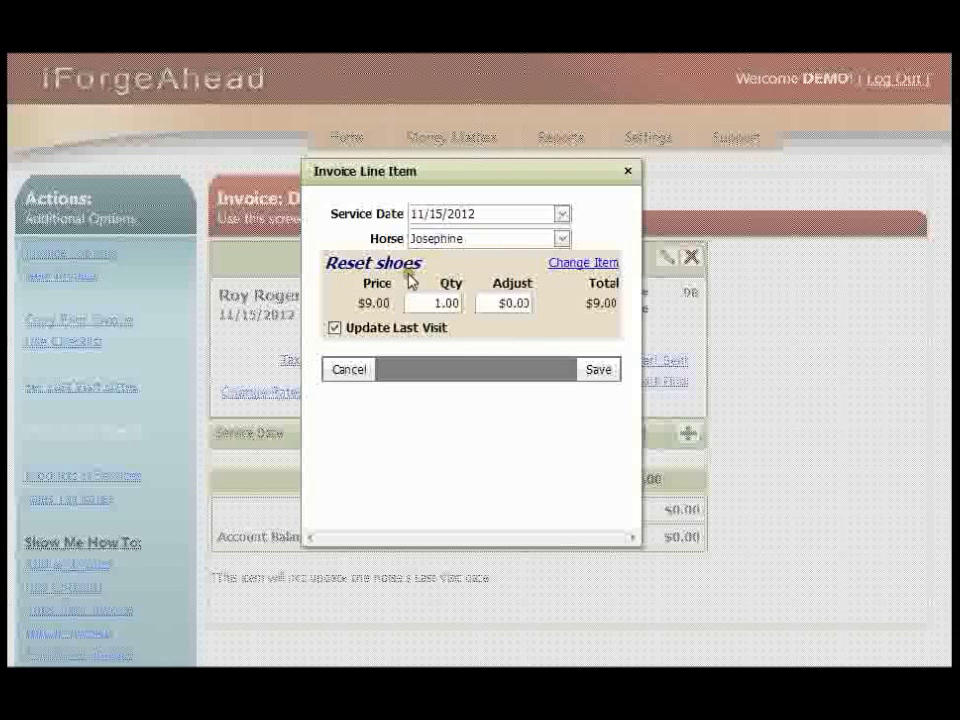
Change the line item to Trim 4 feet and set its price adjustment to $5.00
{"action": "left_click", "coordinate": [610, 266]}
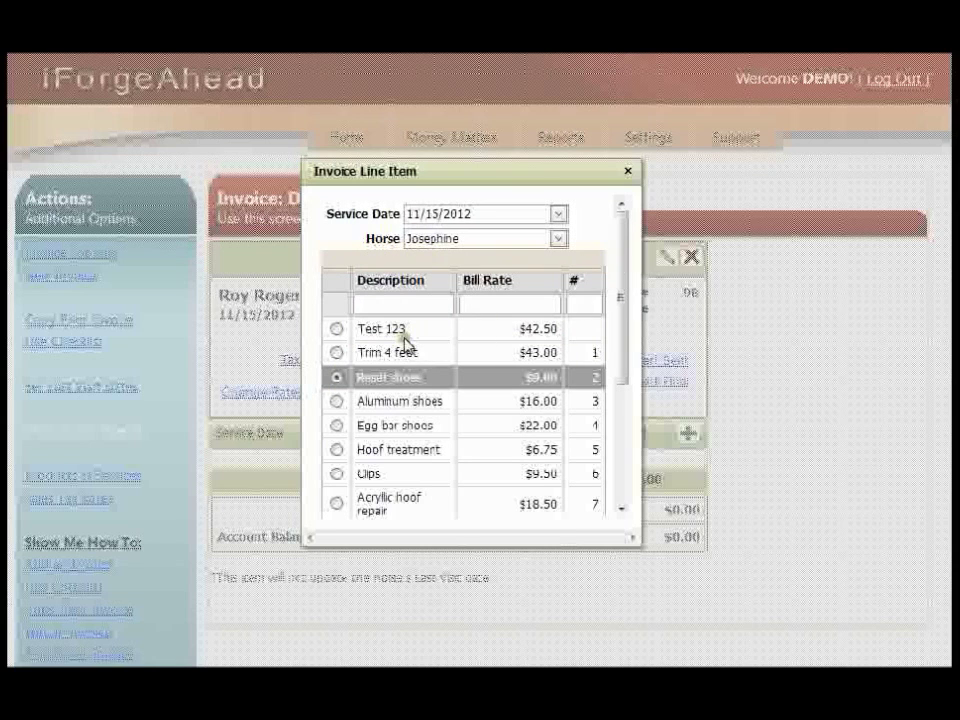
{"action": "left_click", "coordinate": [336, 352]}
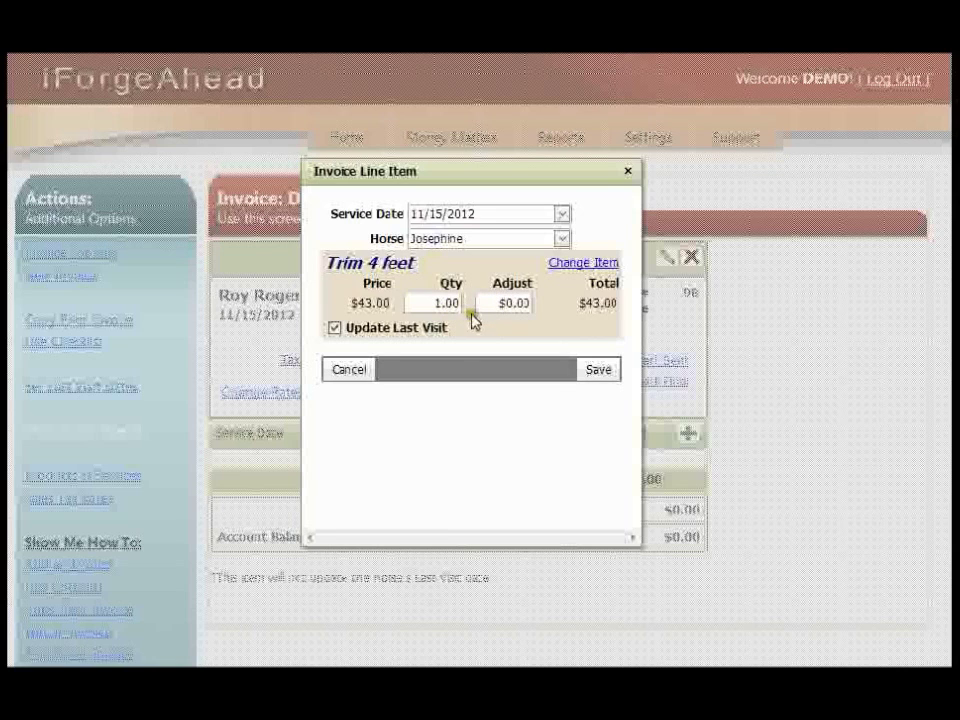
{"action": "left_click", "coordinate": [514, 302]}
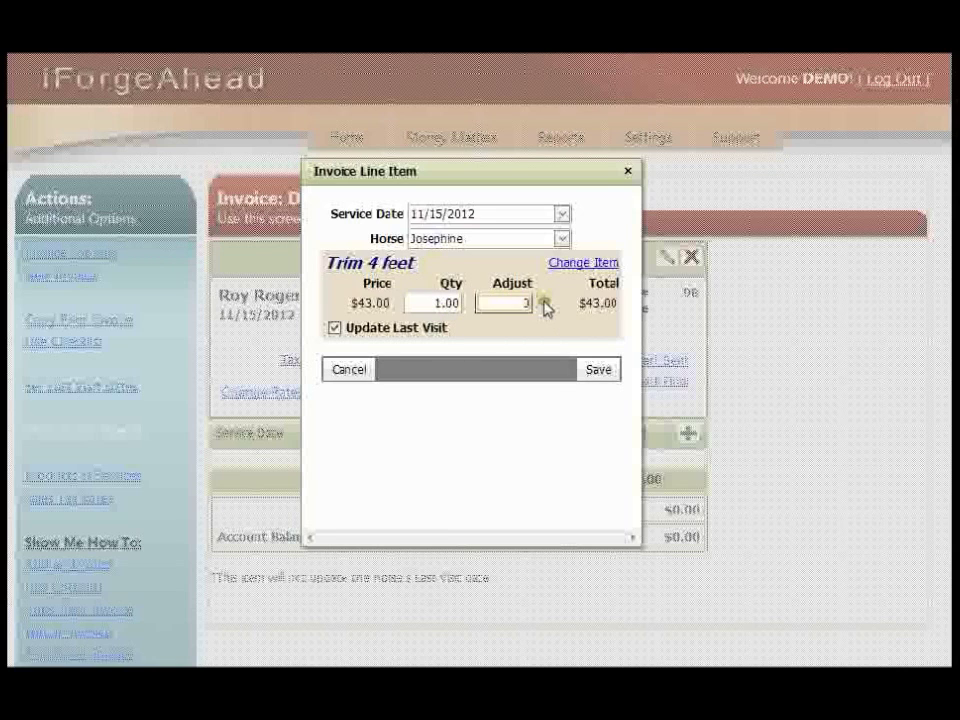
{"action": "type", "text": "3"}
{"action": "left_click", "coordinate": [551, 312]}
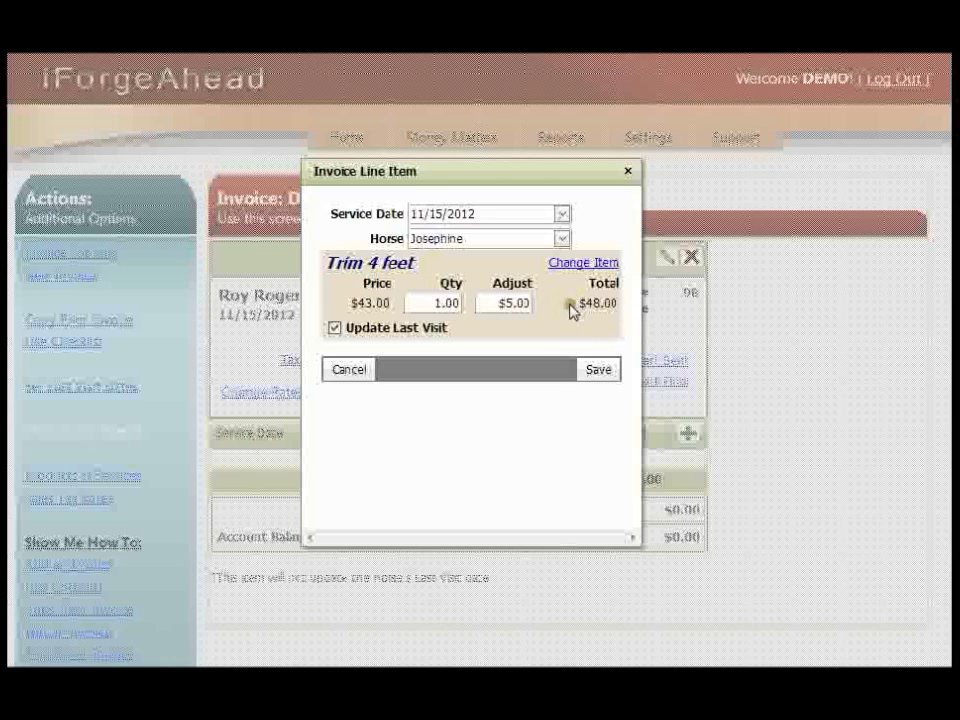
Set the Trim 4 feet price adjustment to -3 and save the line item
{"action": "left_click", "coordinate": [518, 302]}
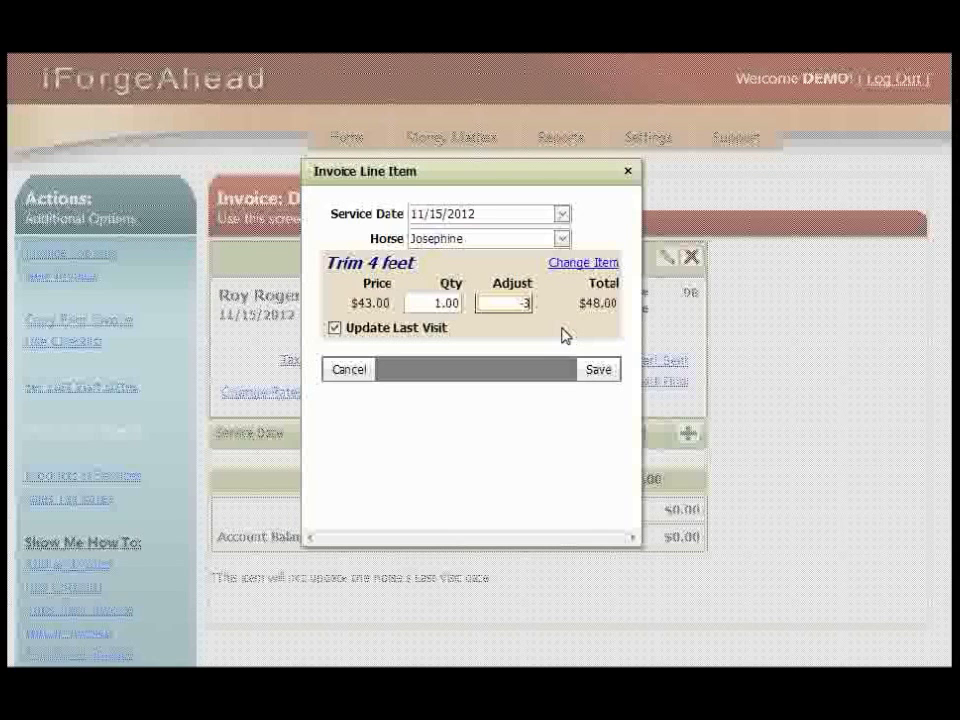
{"action": "left_click", "coordinate": [560, 316]}
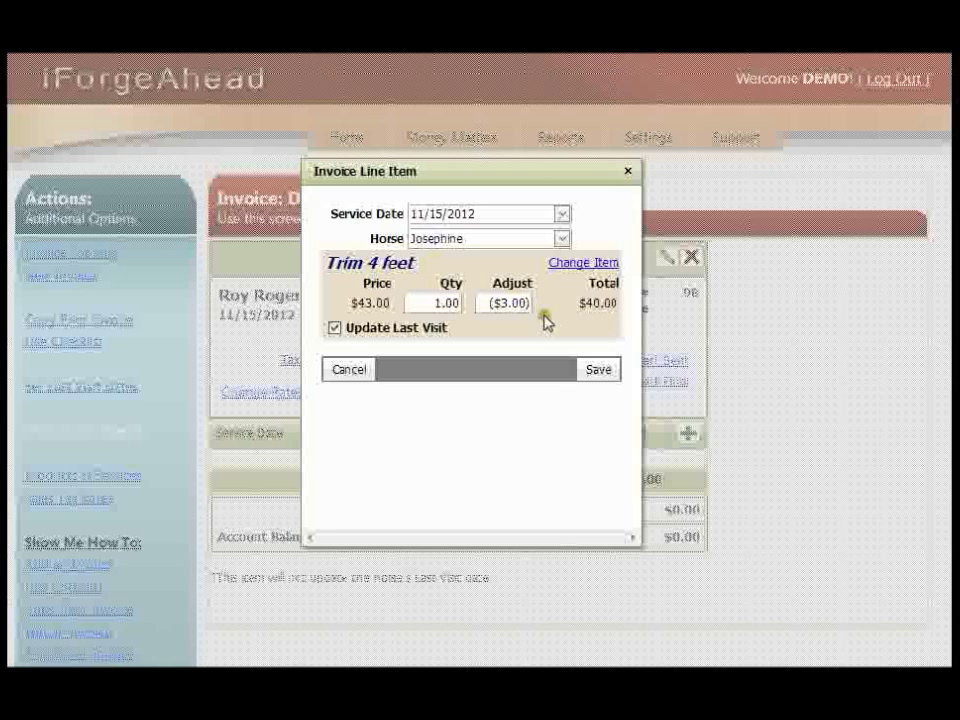
{"action": "left_click", "coordinate": [600, 370]}
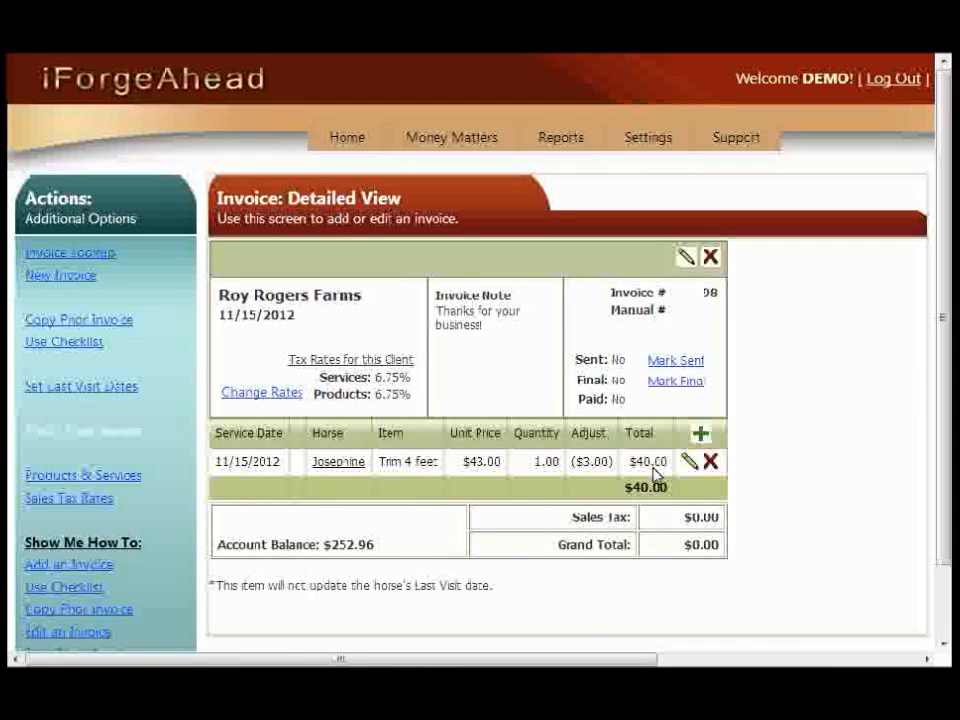
Start another invoice line item for the horse Josephine and select Aluminum shoes as its item
{"action": "left_click", "coordinate": [701, 436]}
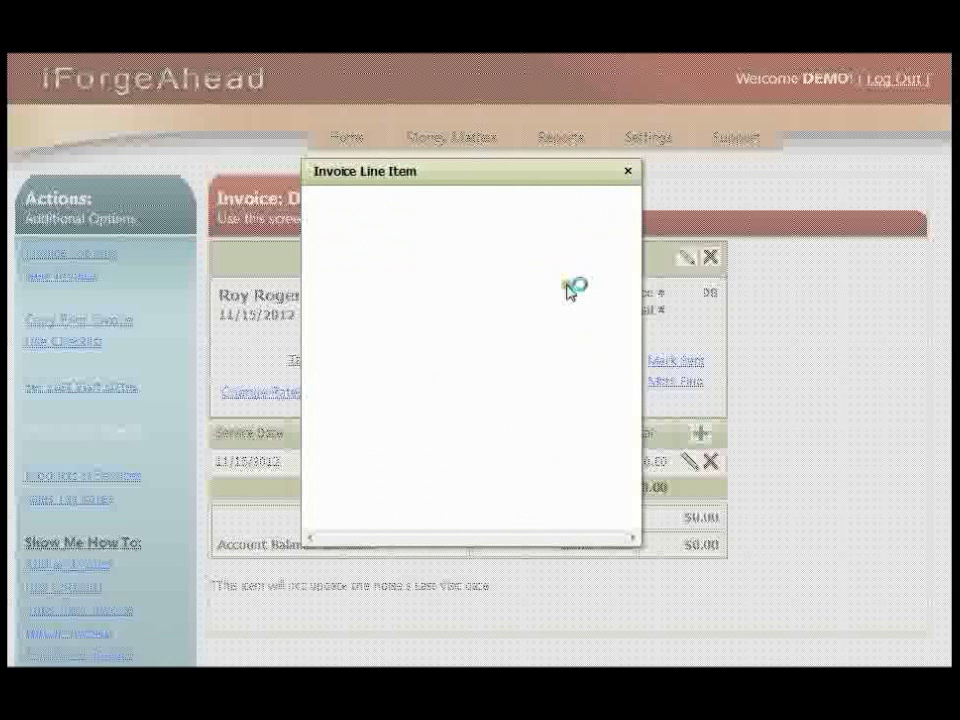
{"action": "left_click", "coordinate": [559, 241]}
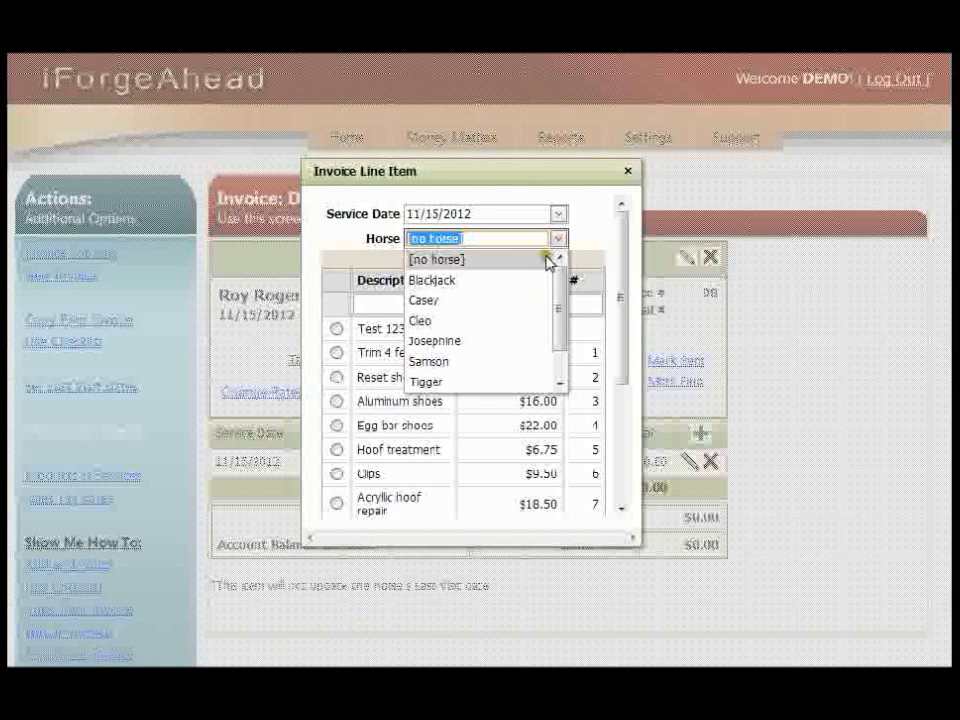
{"action": "left_click", "coordinate": [510, 342]}
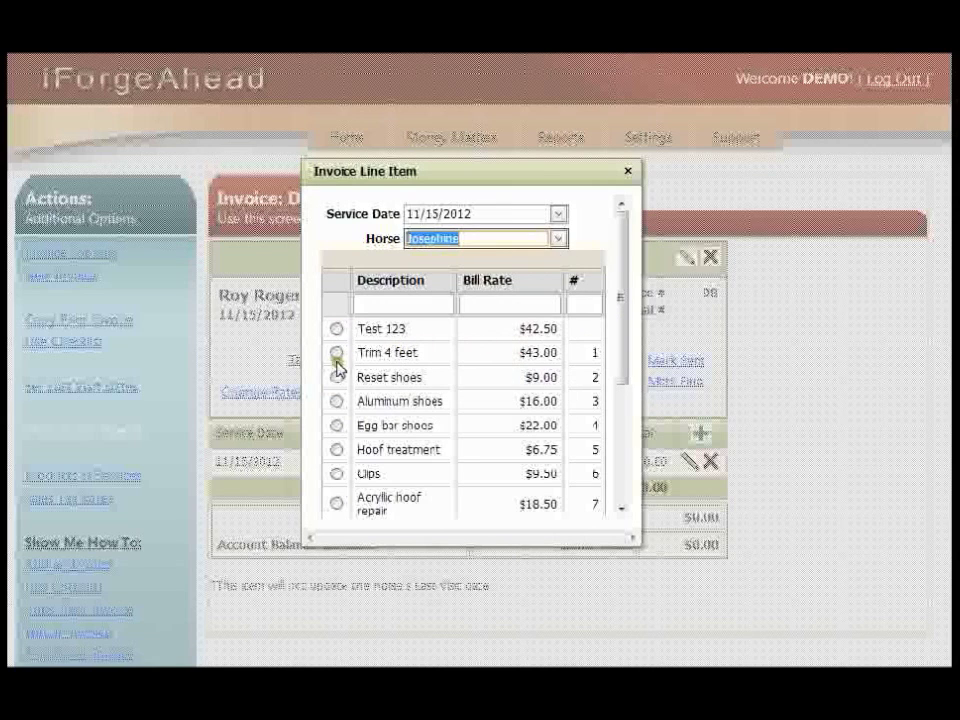
{"action": "left_click", "coordinate": [336, 402]}
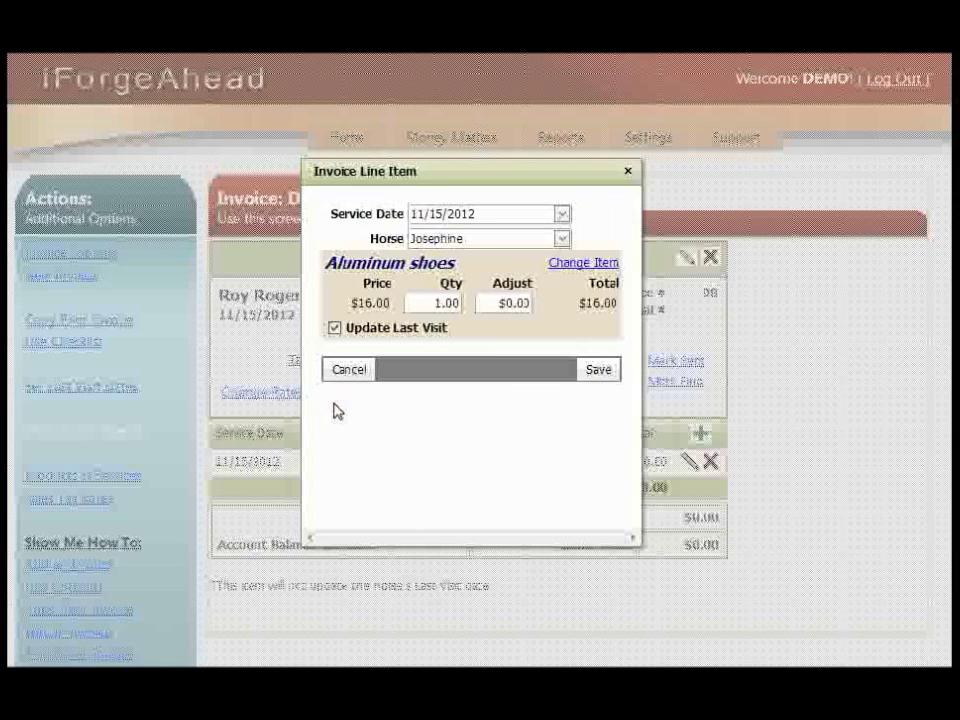
Set the Aluminum shoes quantity to 4 and save the line item
{"action": "double_click", "coordinate": [429, 302]}
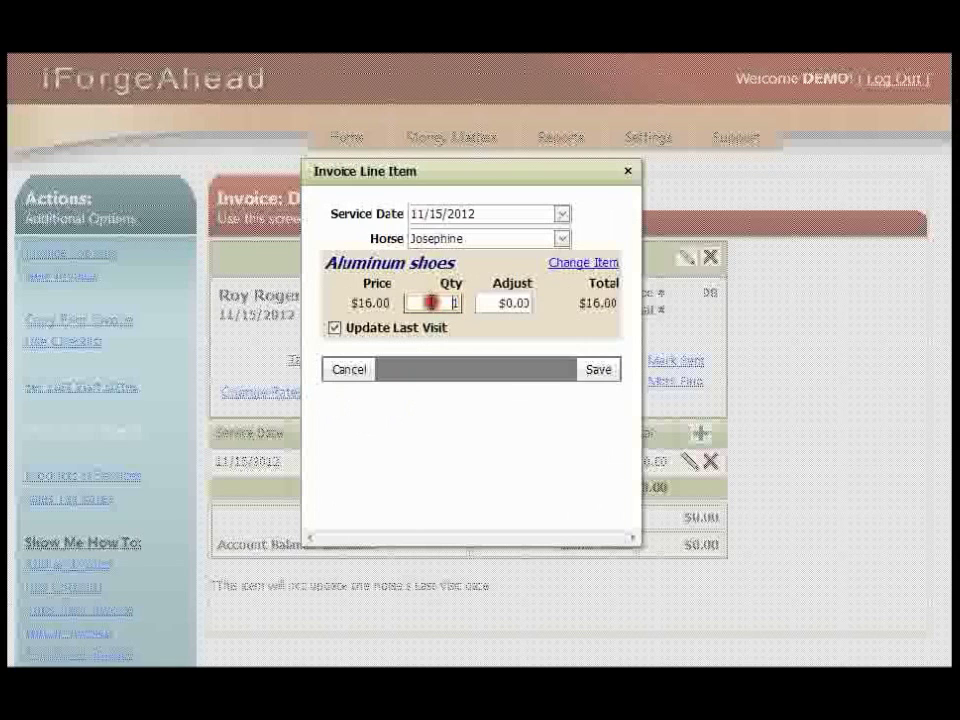
{"action": "type", "text": "1"}
{"action": "key", "text": "Tab"}
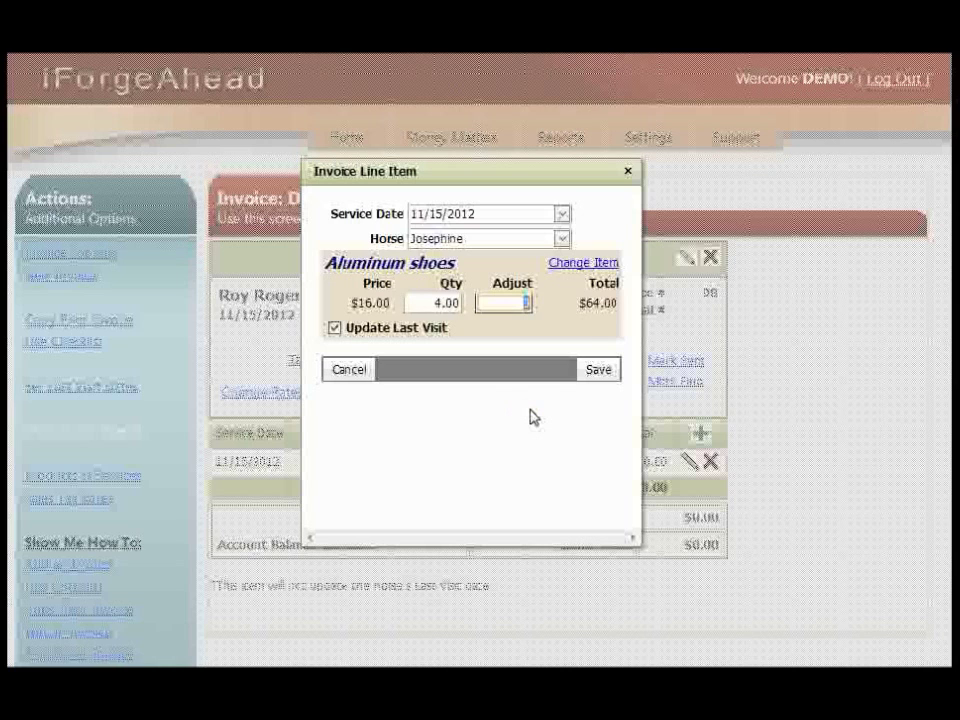
{"action": "left_click", "coordinate": [592, 370]}
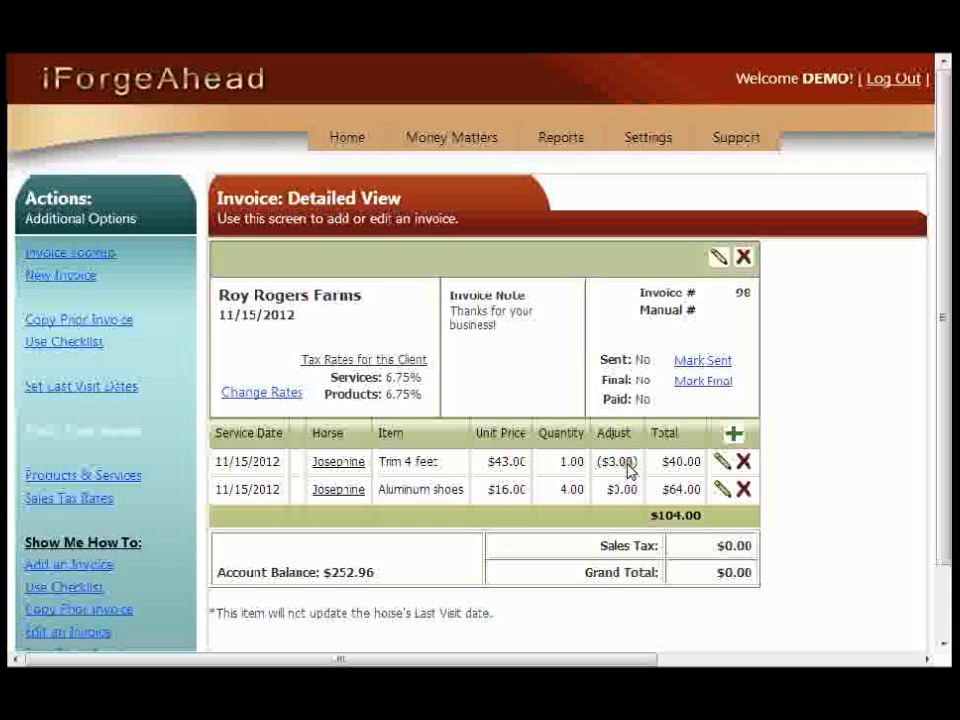
Add a Hoof treatment line item to the invoice with no horse assigned, and save it
{"action": "left_click", "coordinate": [728, 436]}
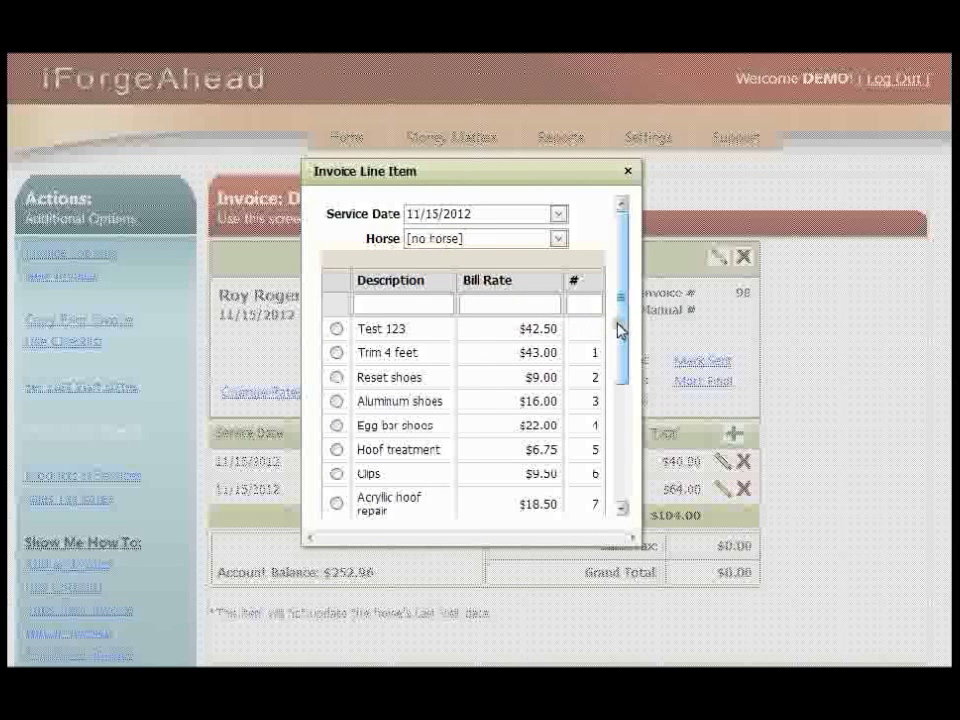
{"action": "left_click_drag", "start_coordinate": [618, 330], "coordinate": [618, 383]}
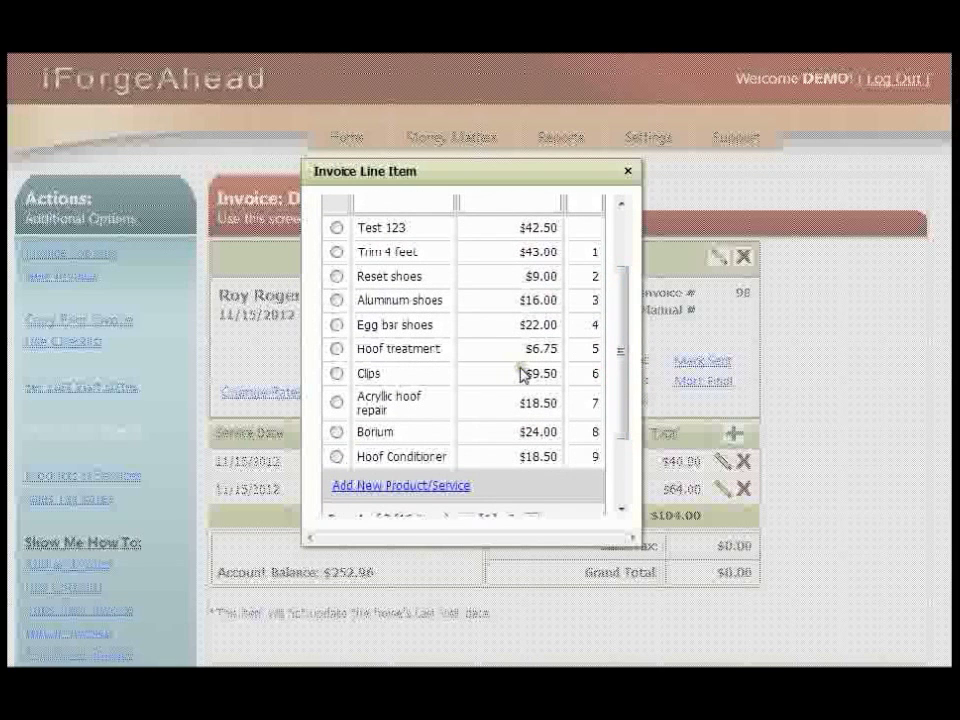
{"action": "left_click", "coordinate": [337, 348]}
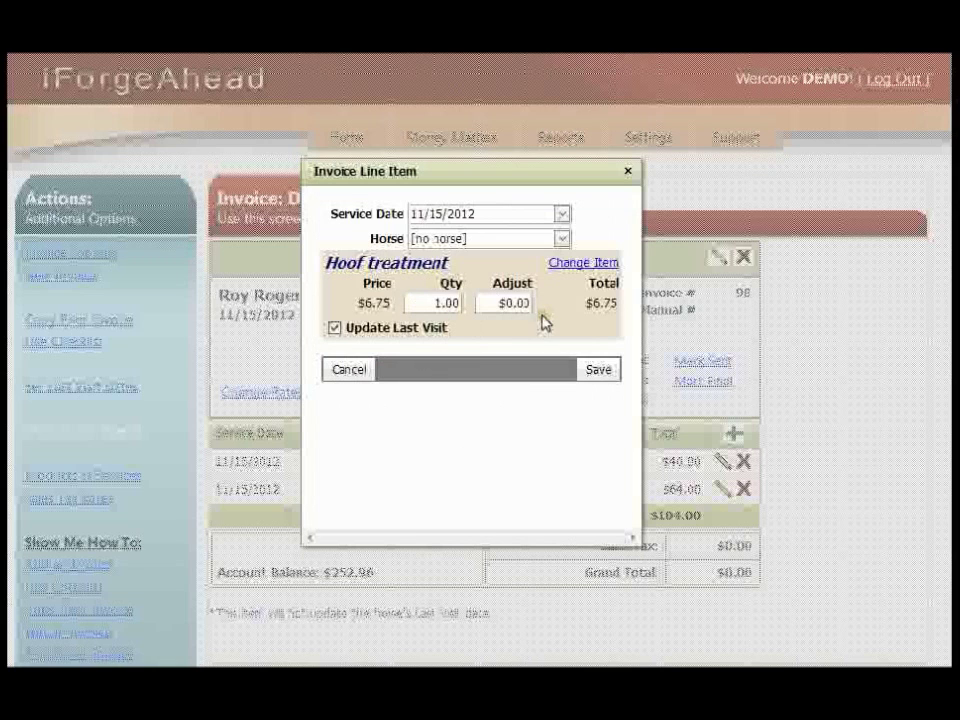
{"action": "left_click", "coordinate": [598, 371]}
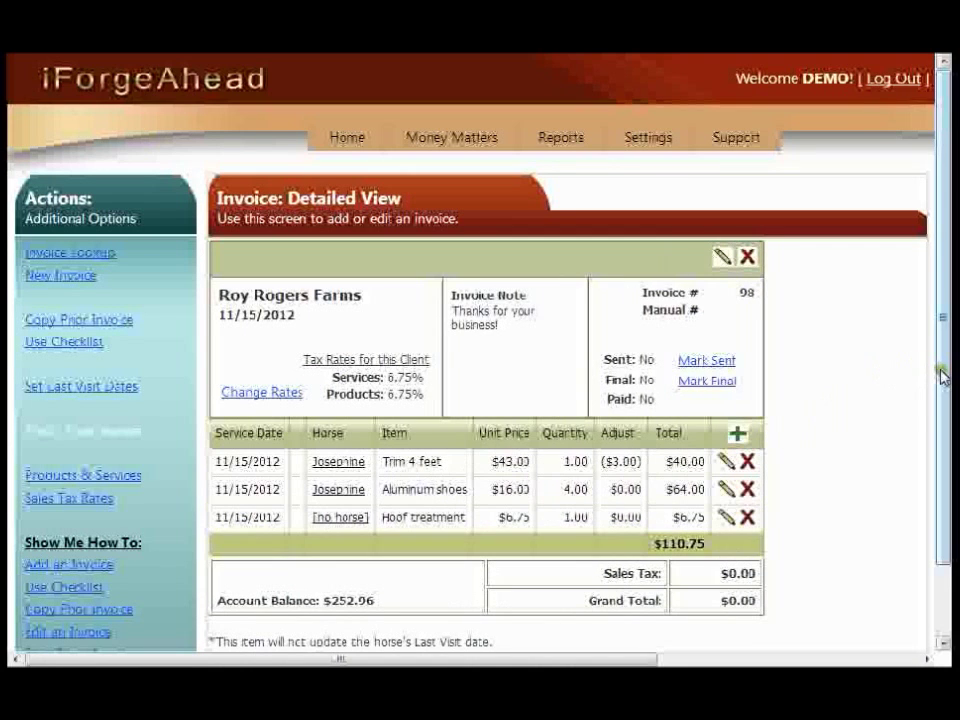
{"action": "left_click_drag", "start_coordinate": [940, 378], "coordinate": [941, 462]}
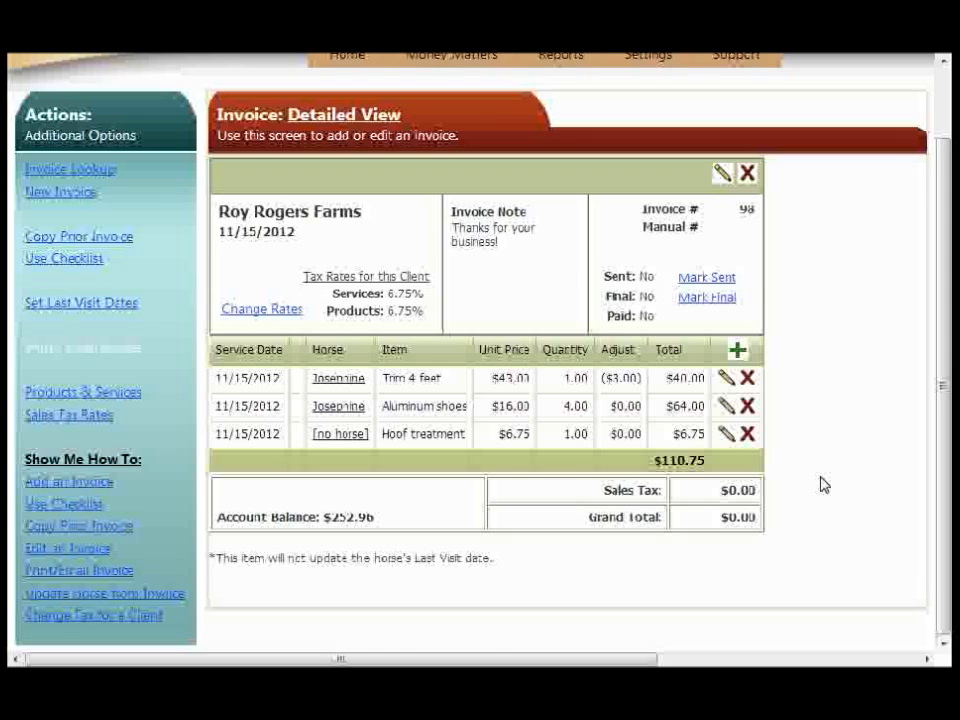
{"action": "scroll", "coordinate": [820, 484], "scroll_direction": "up", "scroll_amount": 2}
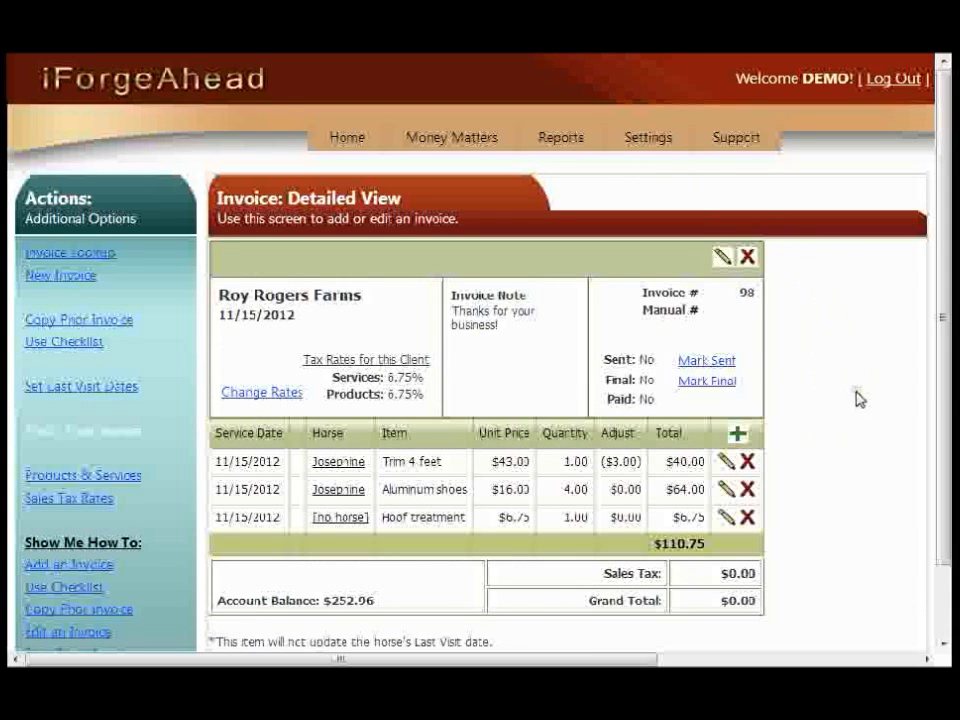
{"action": "scroll", "coordinate": [857, 399], "scroll_direction": "down", "scroll_amount": 2}
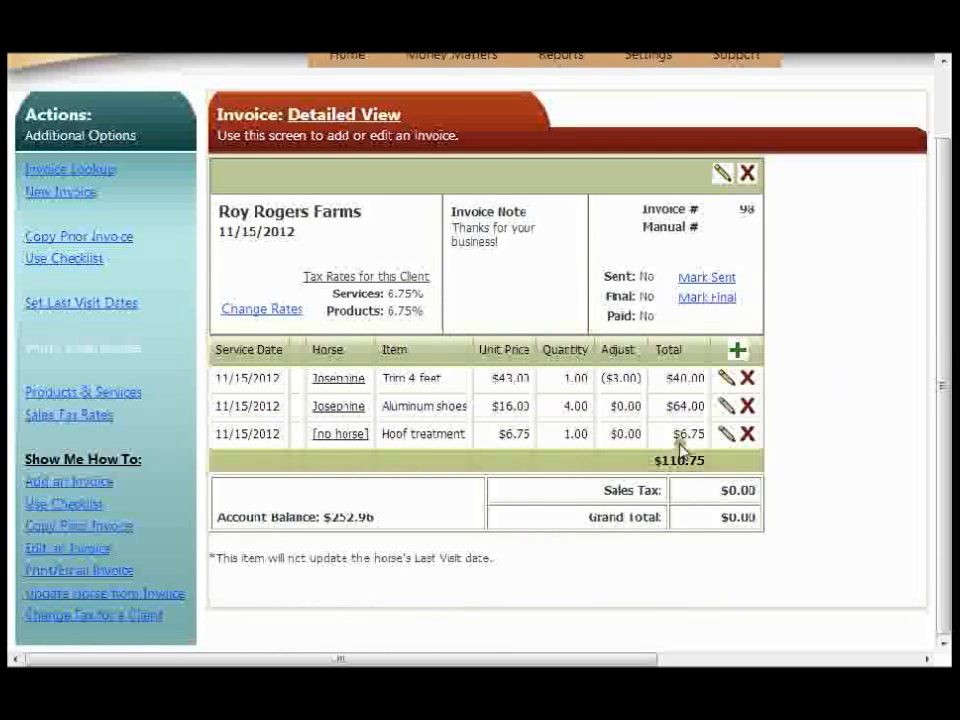